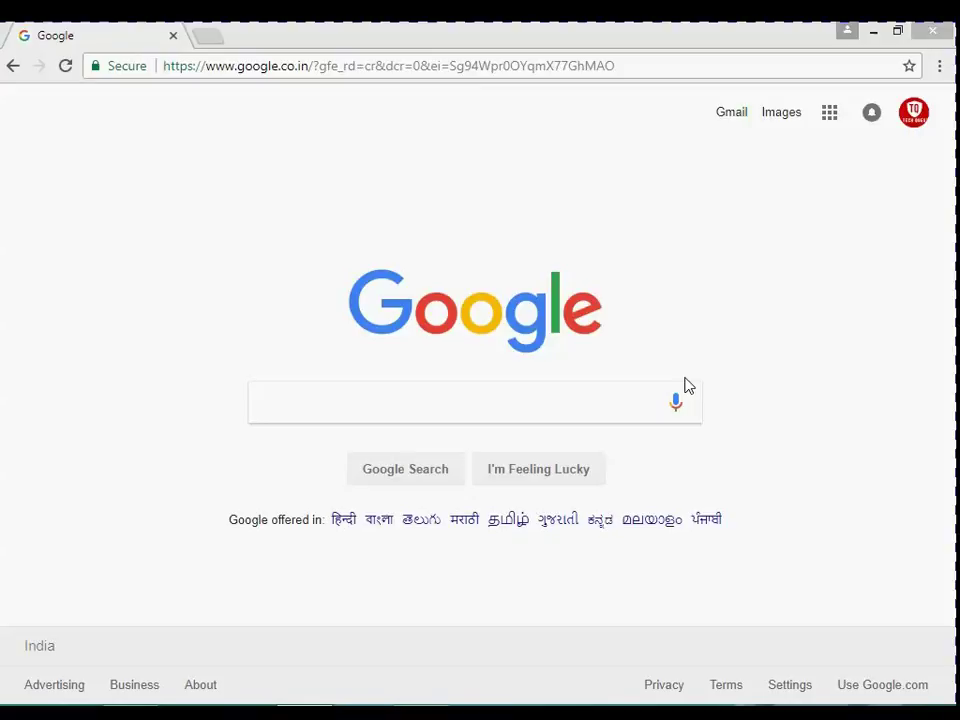
Search Google for 'uidai'
left_click(621, 394)
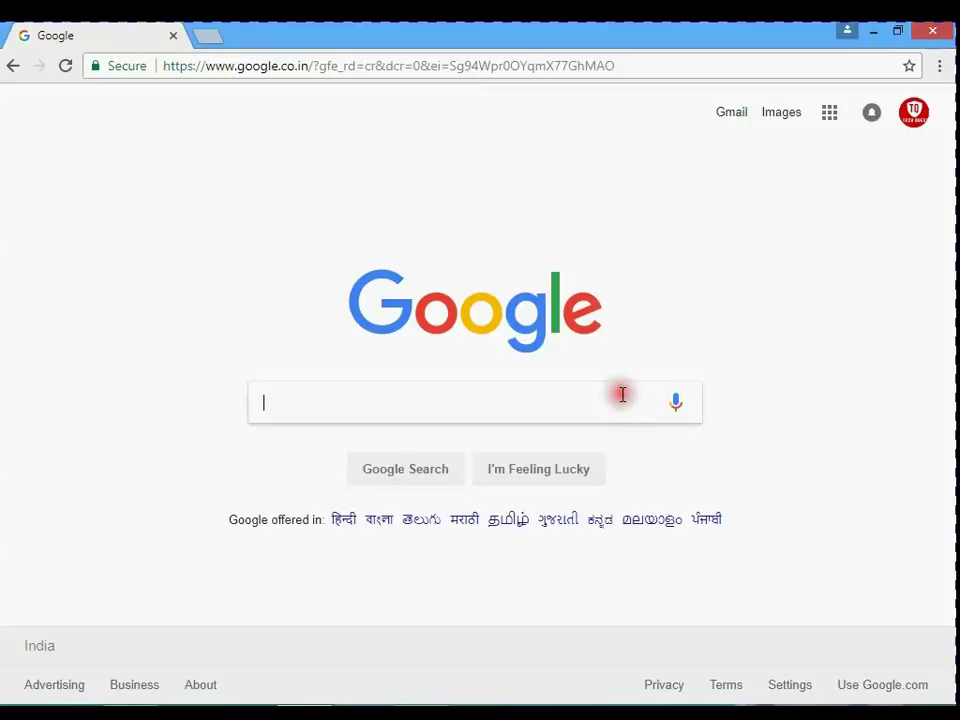
type("ui")
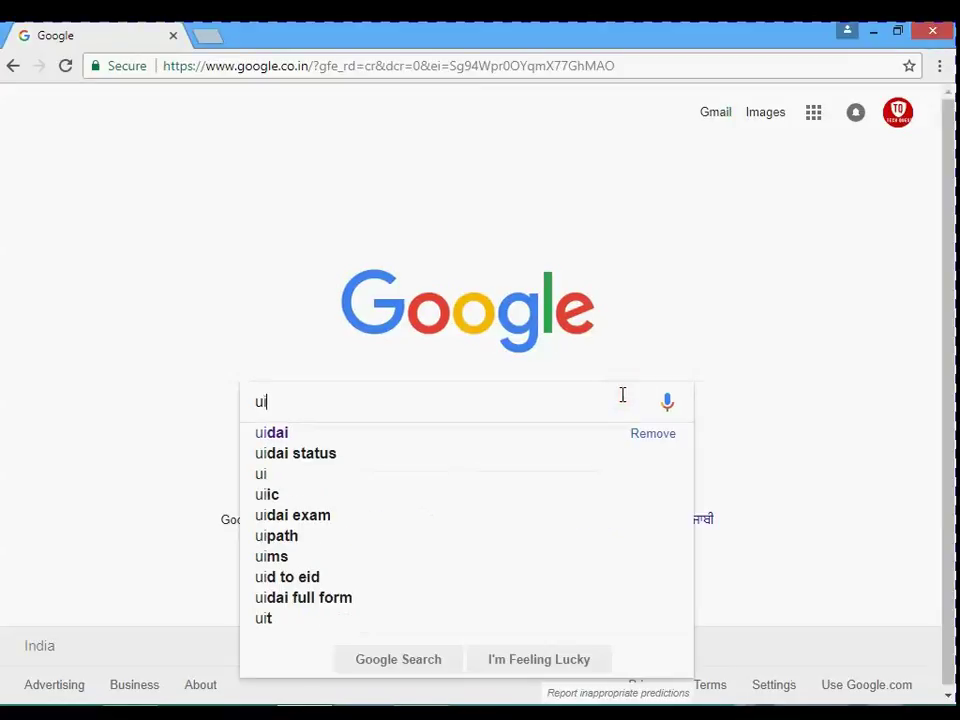
type("dai")
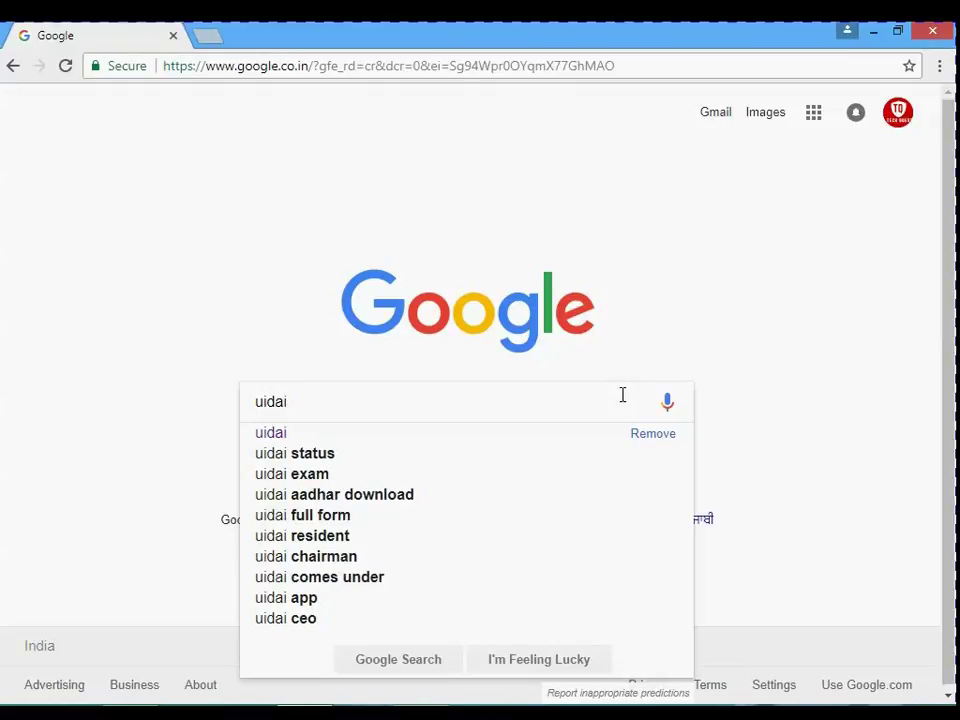
key("Return")
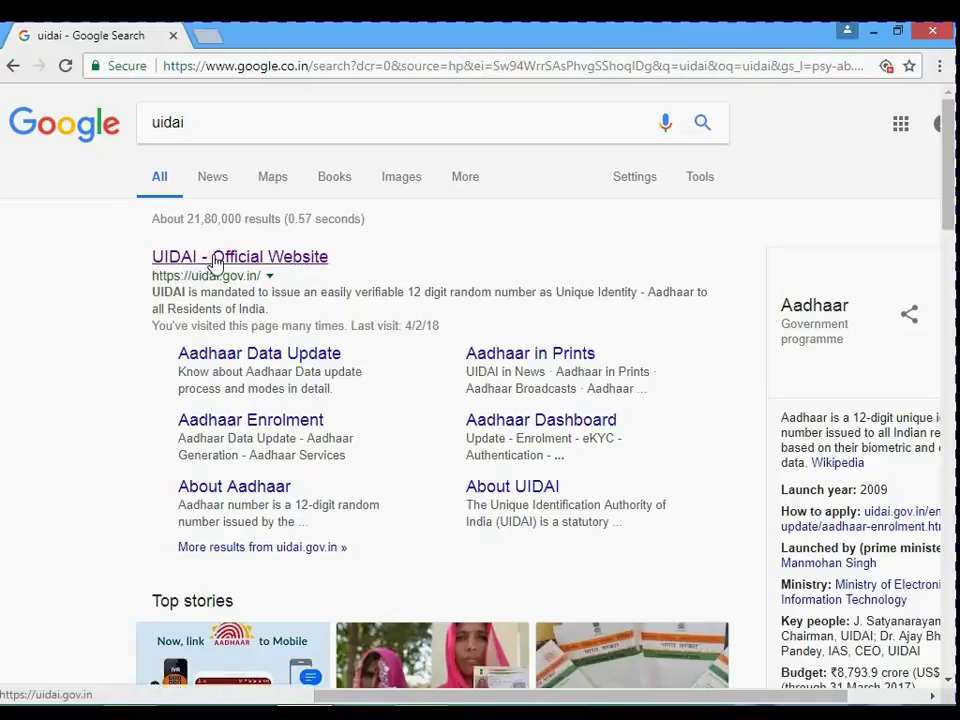
Open the 'UIDAI - Official Website' result to load the uidai.gov.in home page
left_click(214, 262)
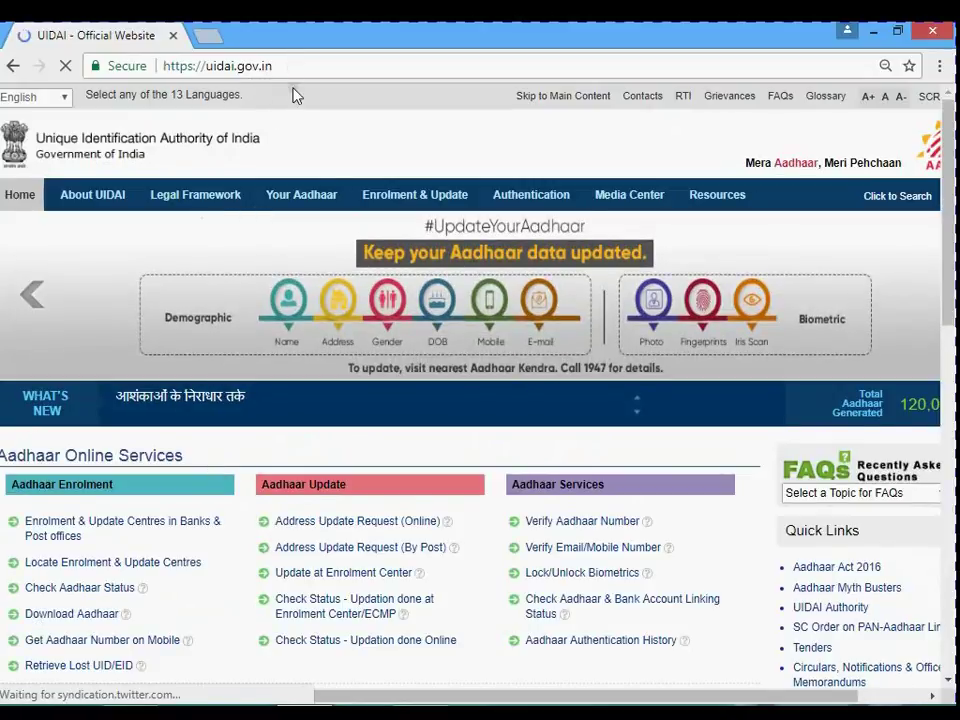
left_click(328, 203)
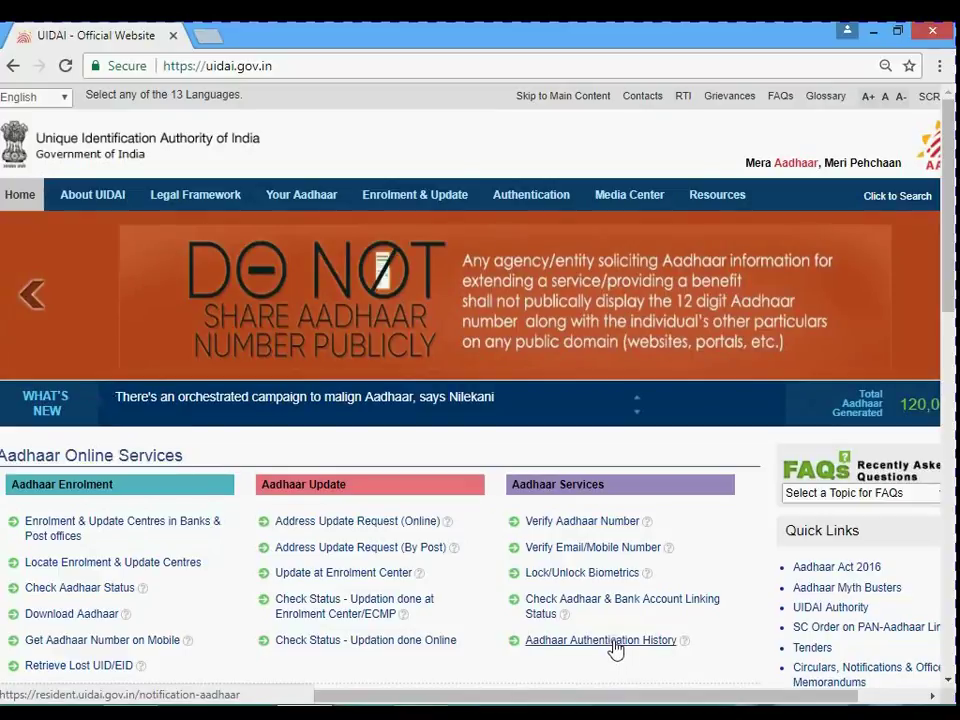
Open Aadhaar Authentication History and load a new, easier-to-read security code
left_click(614, 642)
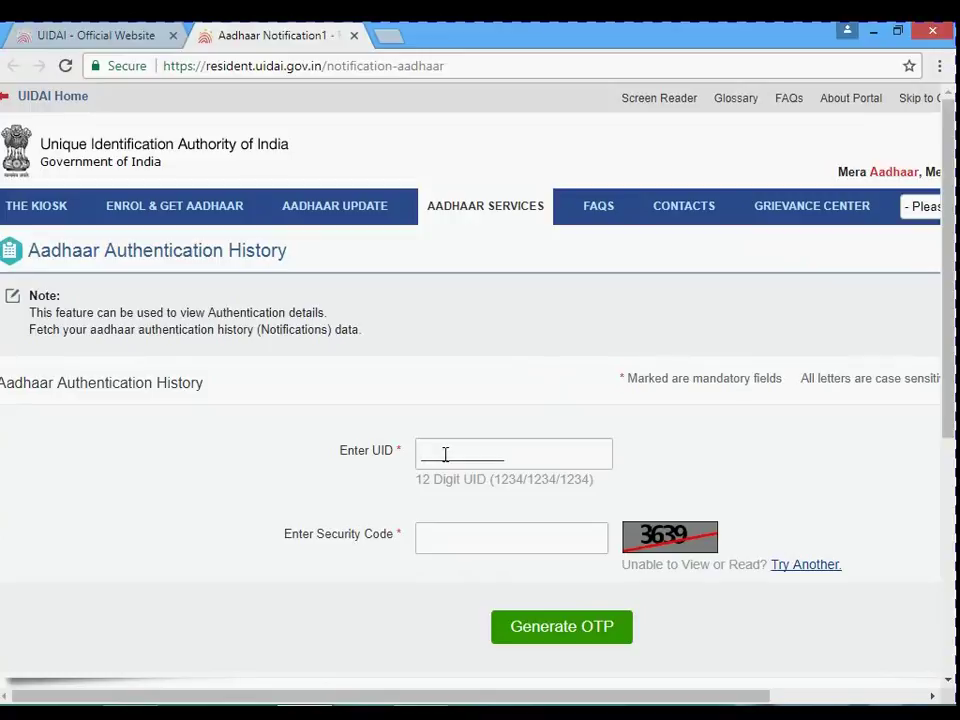
left_click(439, 531)
left_click(808, 568)
Enter the Aadhaar number and the security code, then request an OTP
left_click(459, 457)
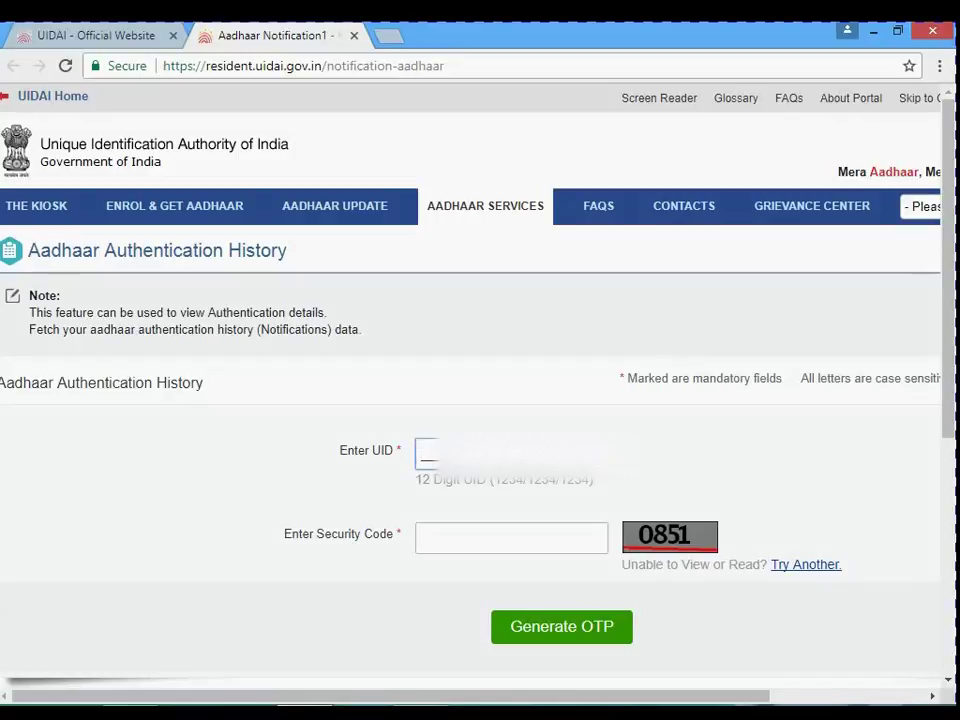
left_click(482, 537)
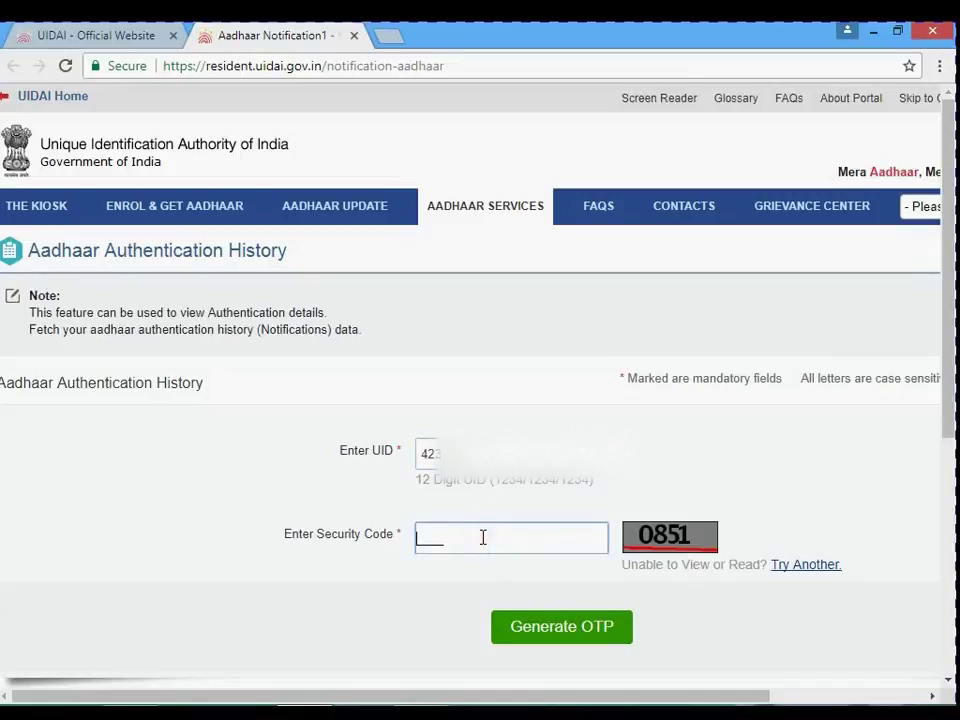
left_click(585, 636)
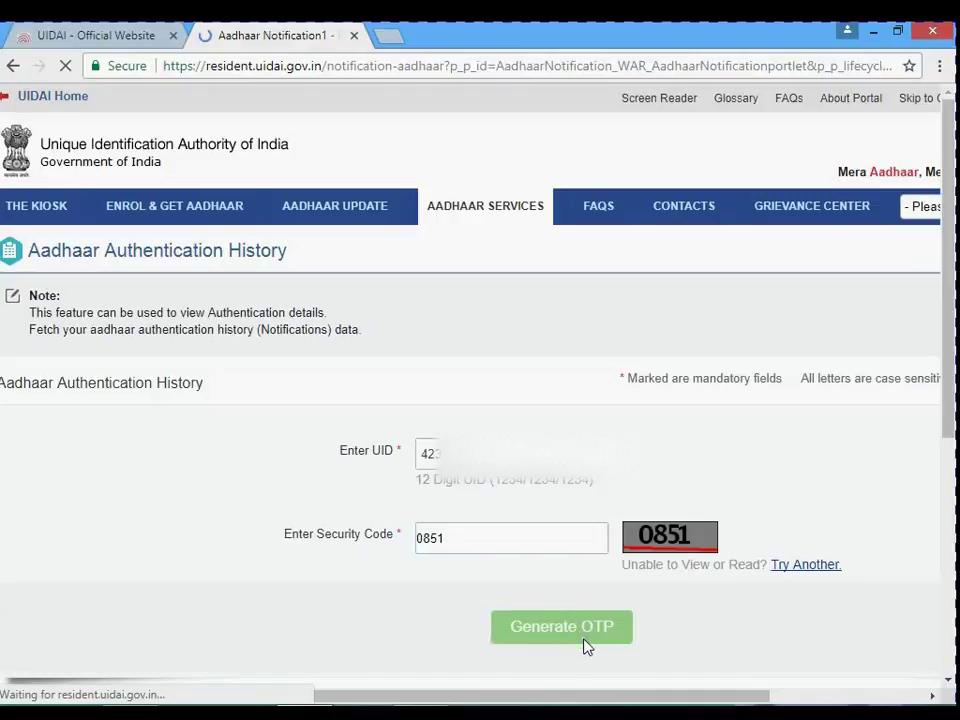
Set the Authentication Type to ALL
scroll(559, 508, "down", 1)
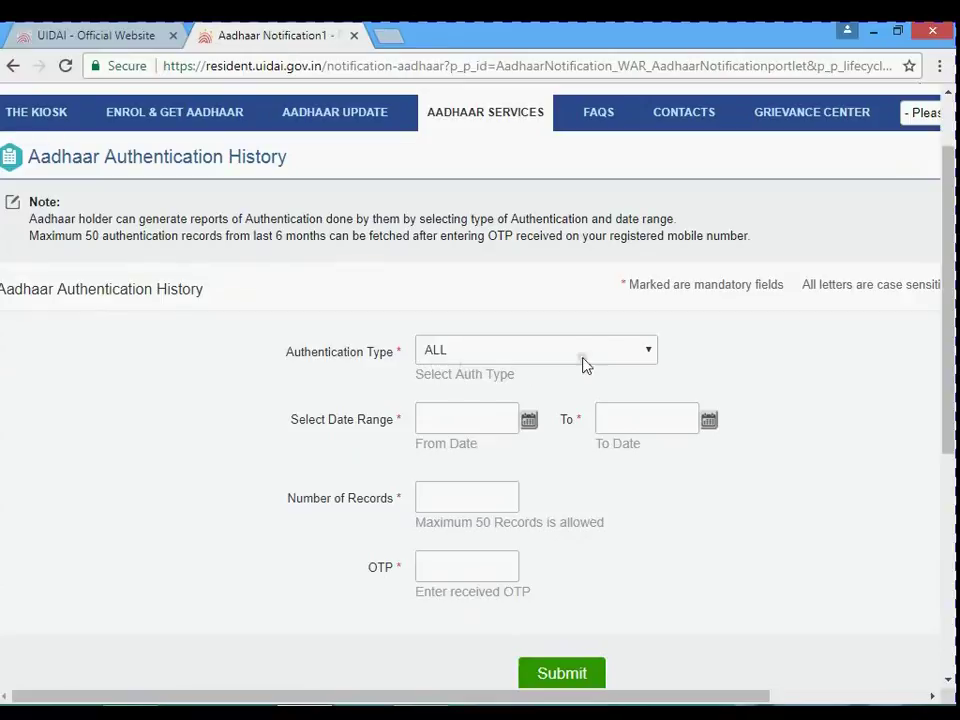
left_click(646, 353)
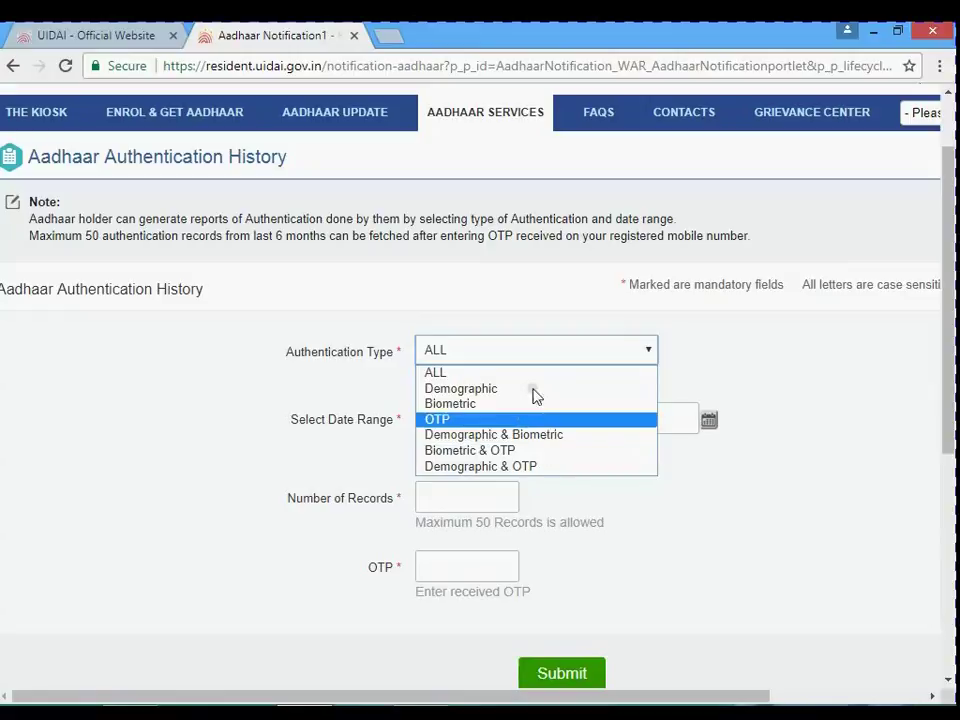
left_click(533, 371)
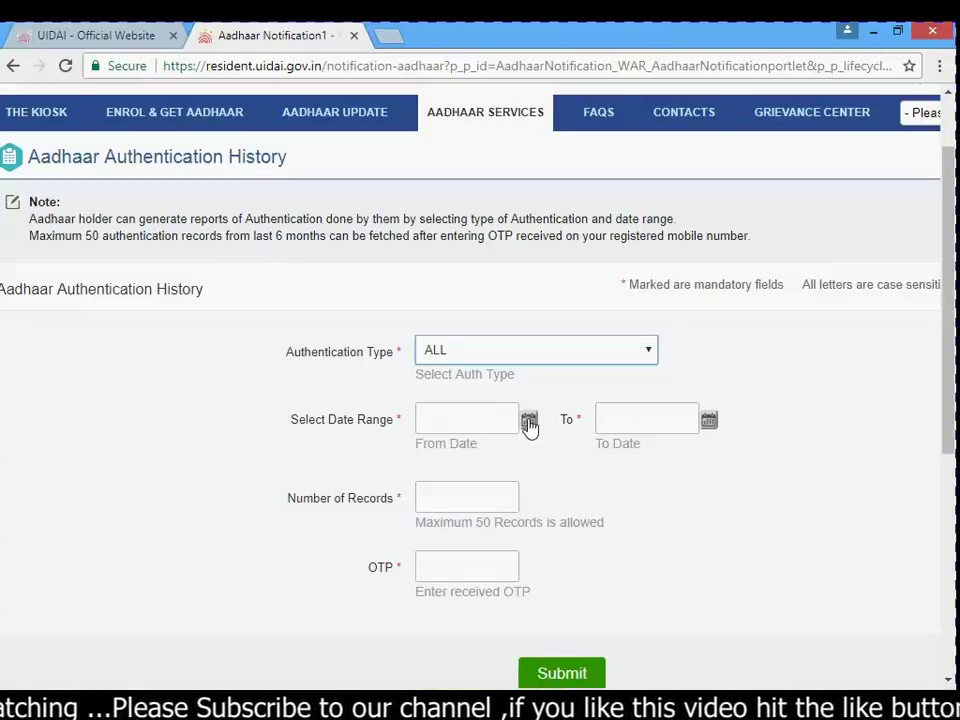
Set the date range from 01-01-2018 to 05-02-2018
left_click(529, 422)
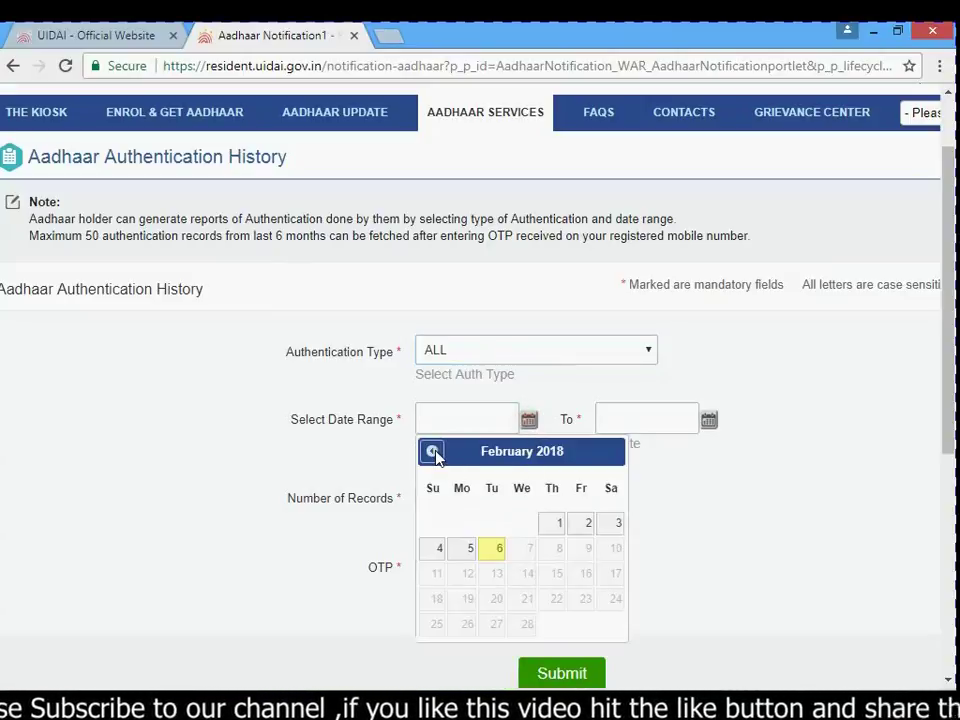
left_click(432, 451)
left_click(467, 522)
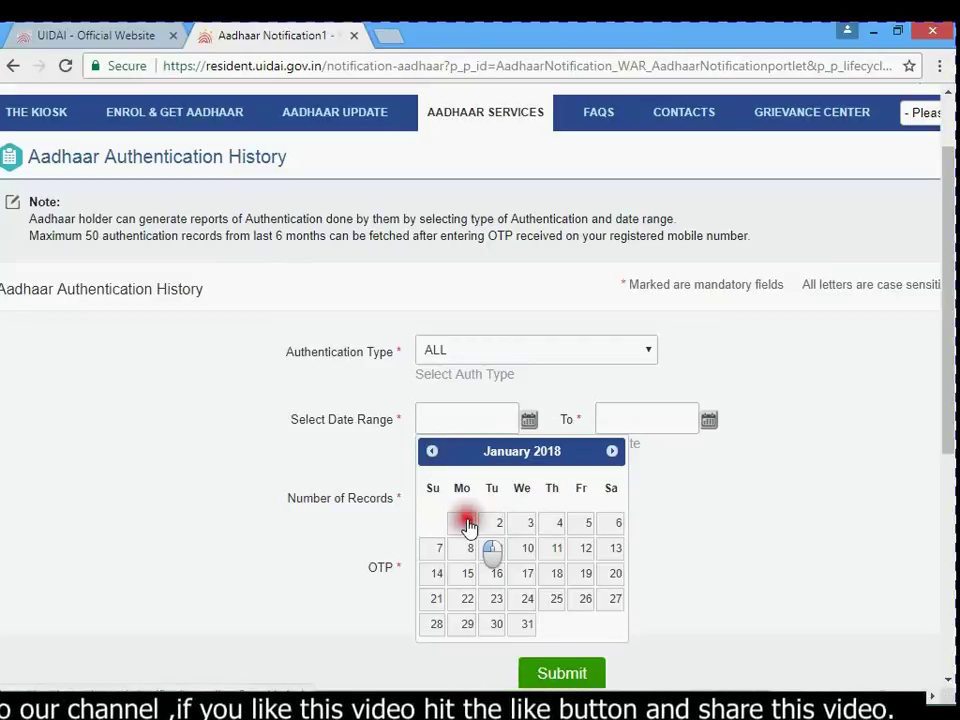
left_click(711, 421)
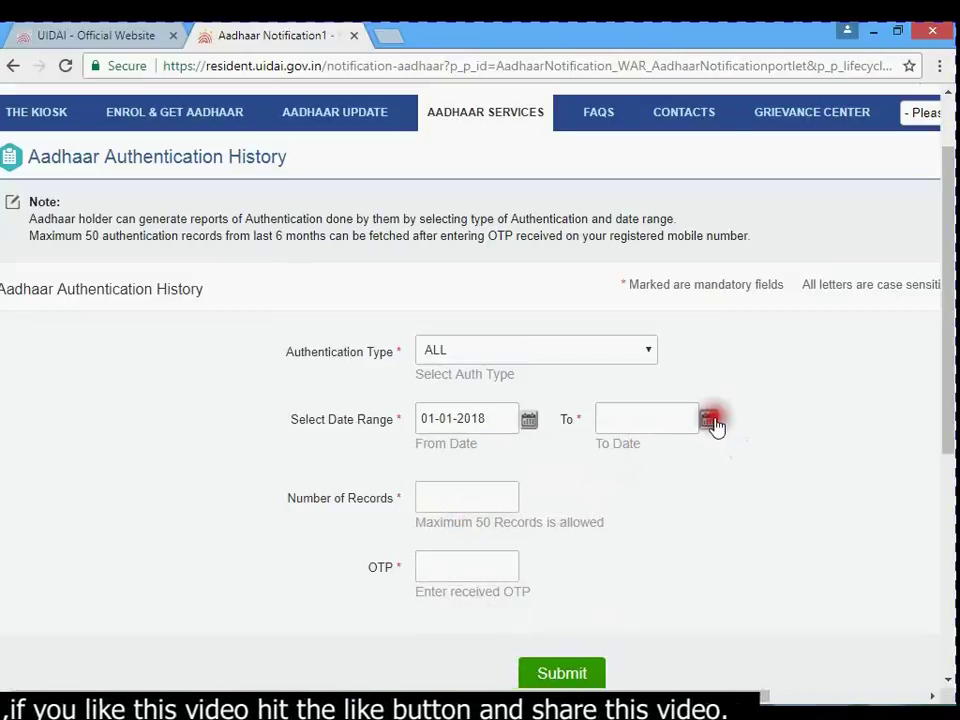
left_click(649, 549)
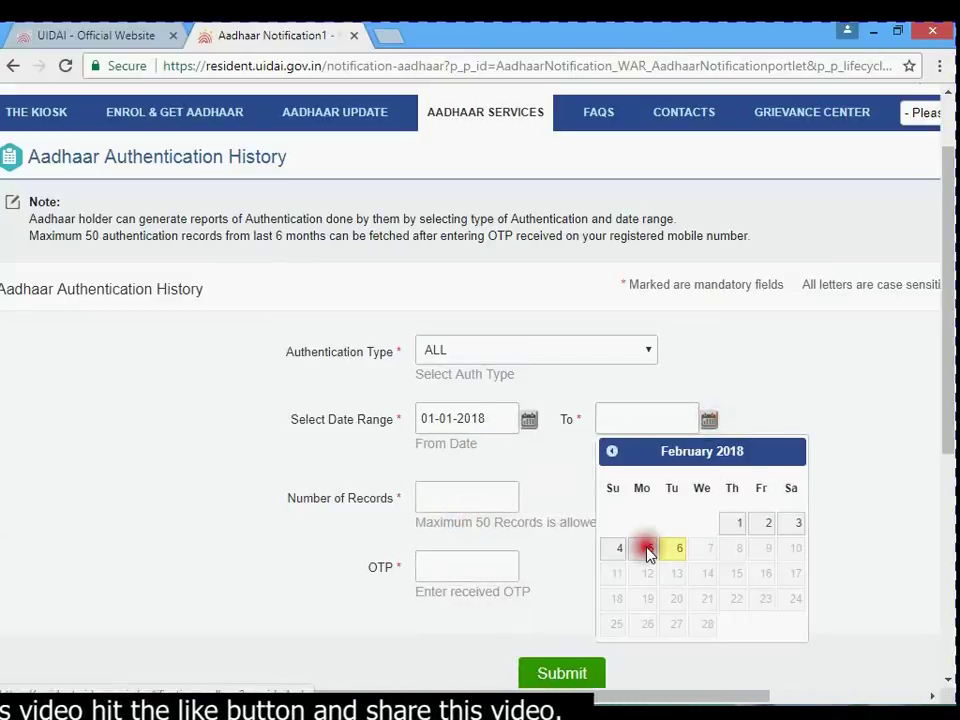
Limit the results to 14 records, enter the received OTP, and submit the request
left_click(457, 508)
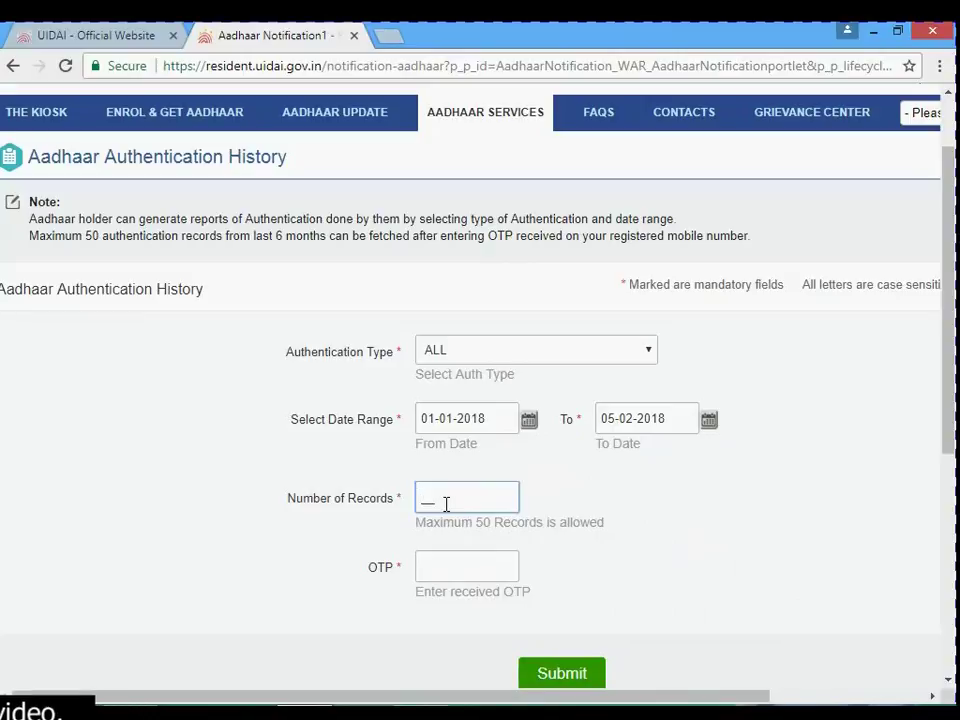
type("14")
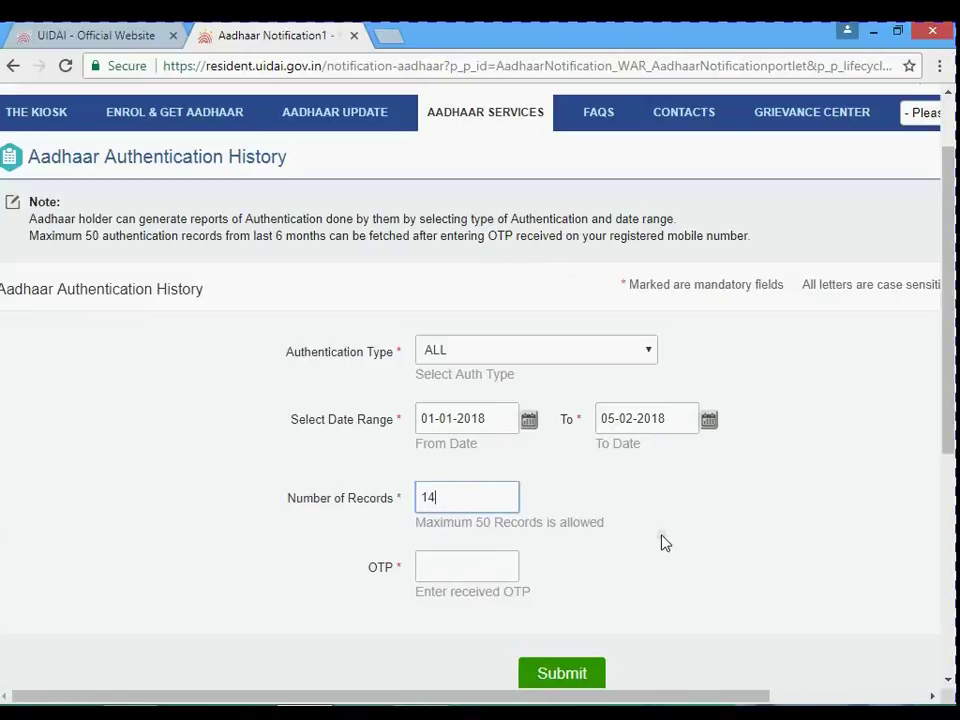
left_click(460, 573)
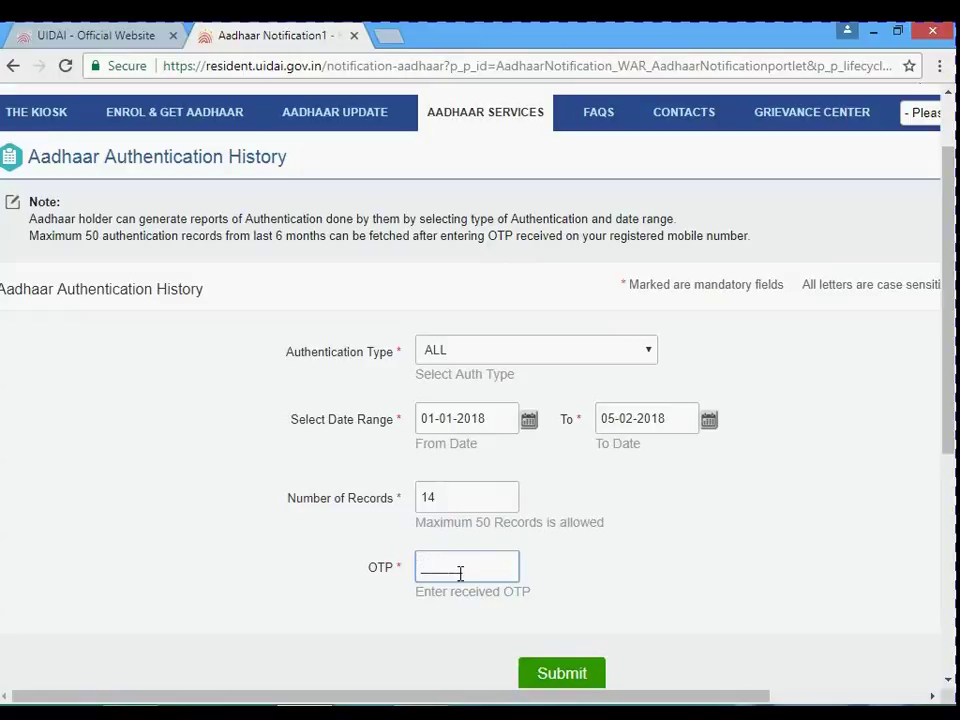
left_click(576, 680)
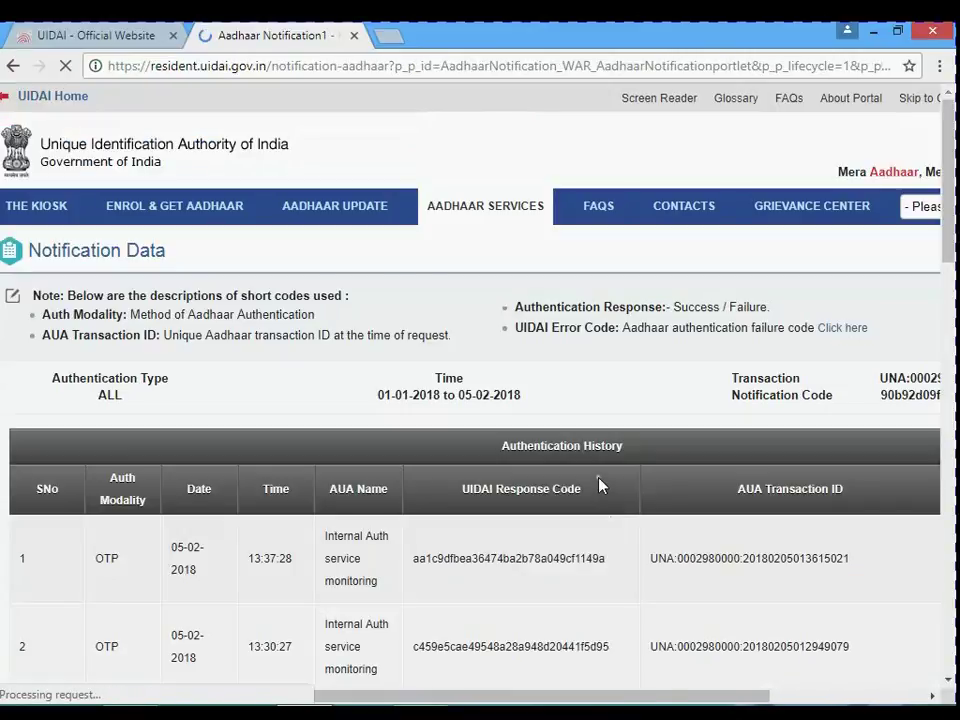
Scroll through the 14 authentication records, including the 05-02-2018 OTP authentications
scroll(546, 504, "down", 3)
scroll(534, 504, "down", 5)
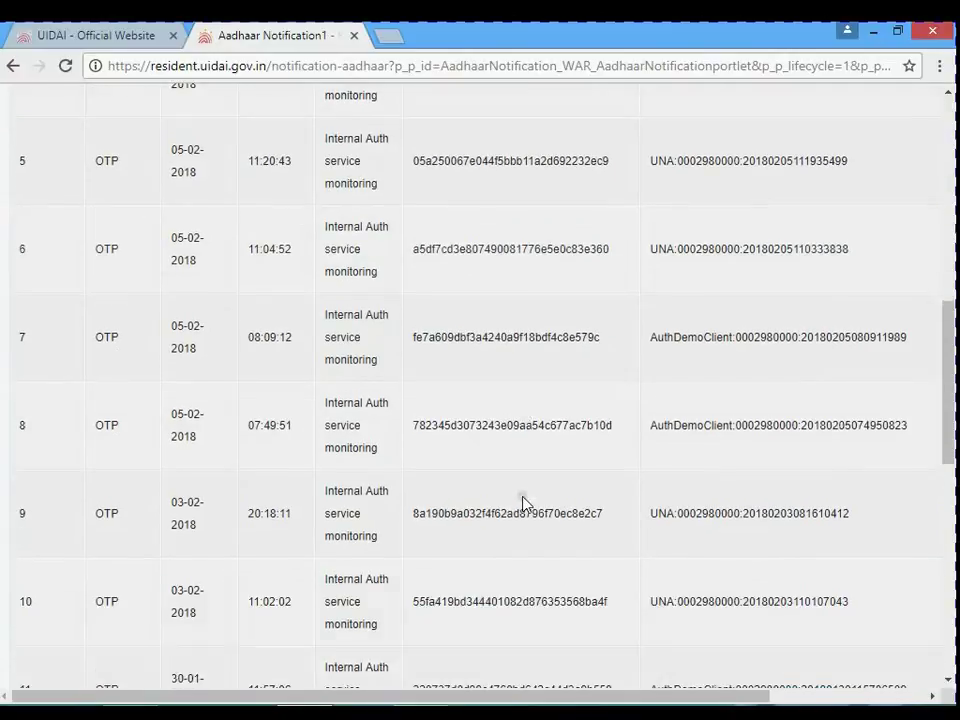
scroll(522, 503, "down", 5)
scroll(199, 508, "up", 2)
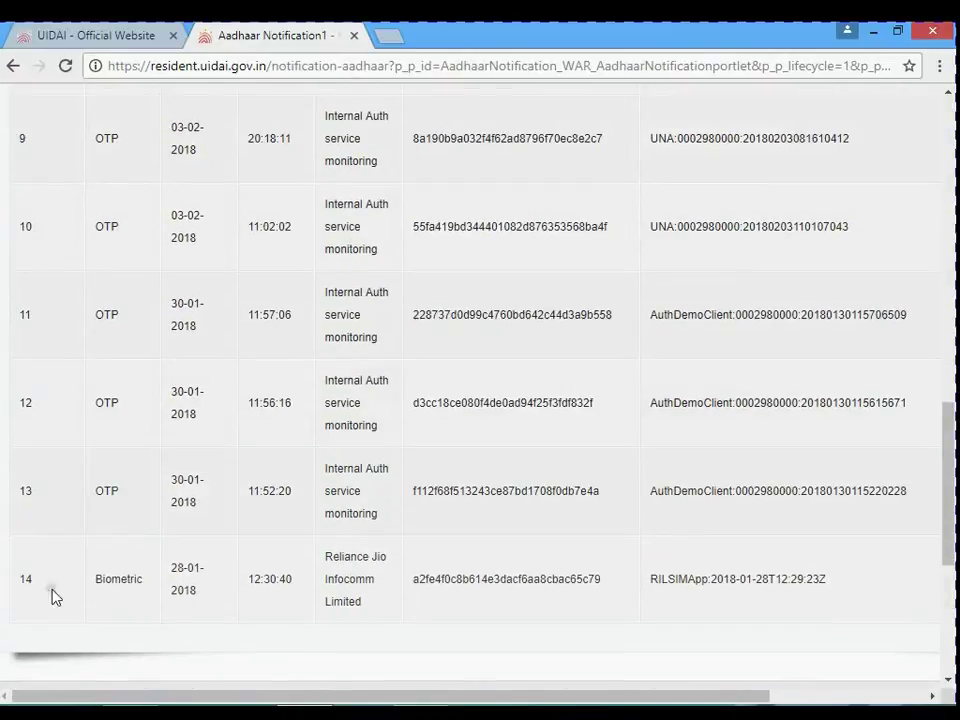
scroll(55, 597, "up", 7)
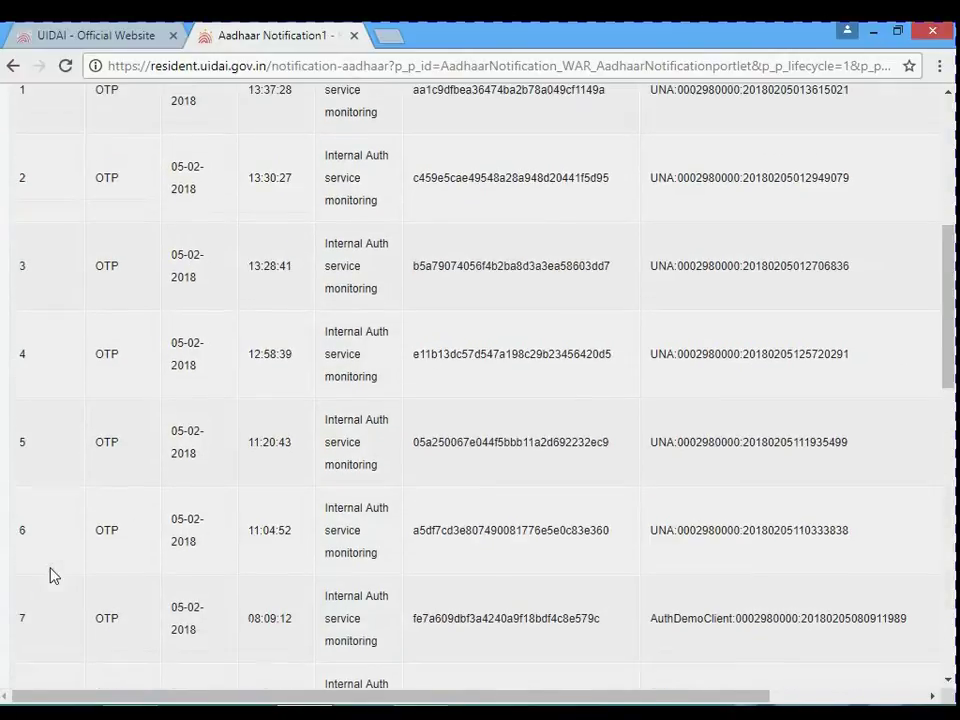
scroll(53, 575, "up", 5)
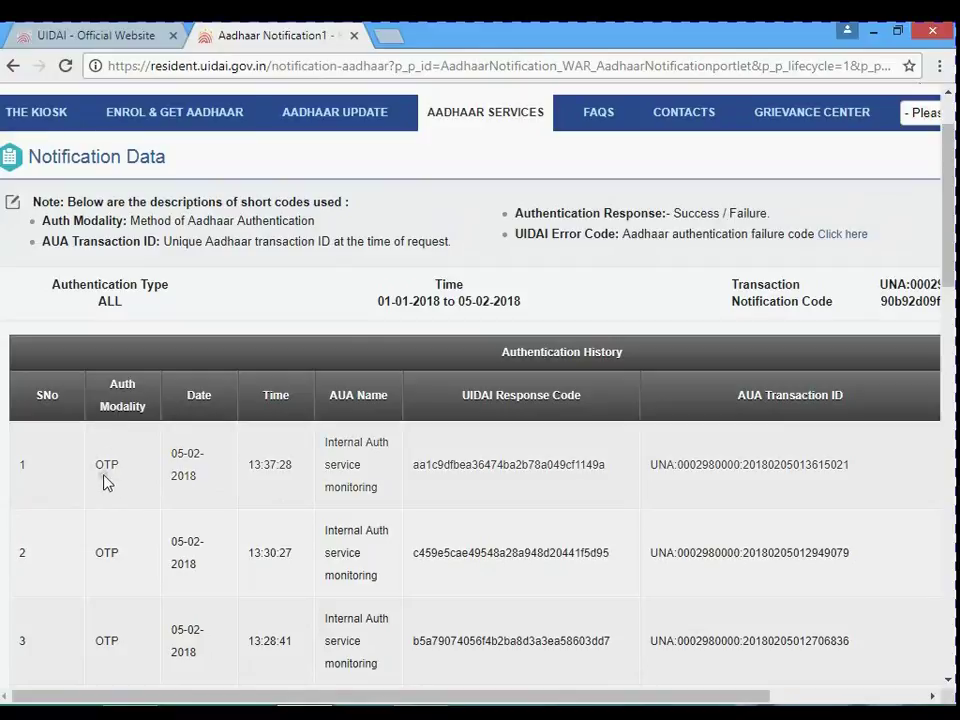
scroll(126, 487, "down", 10)
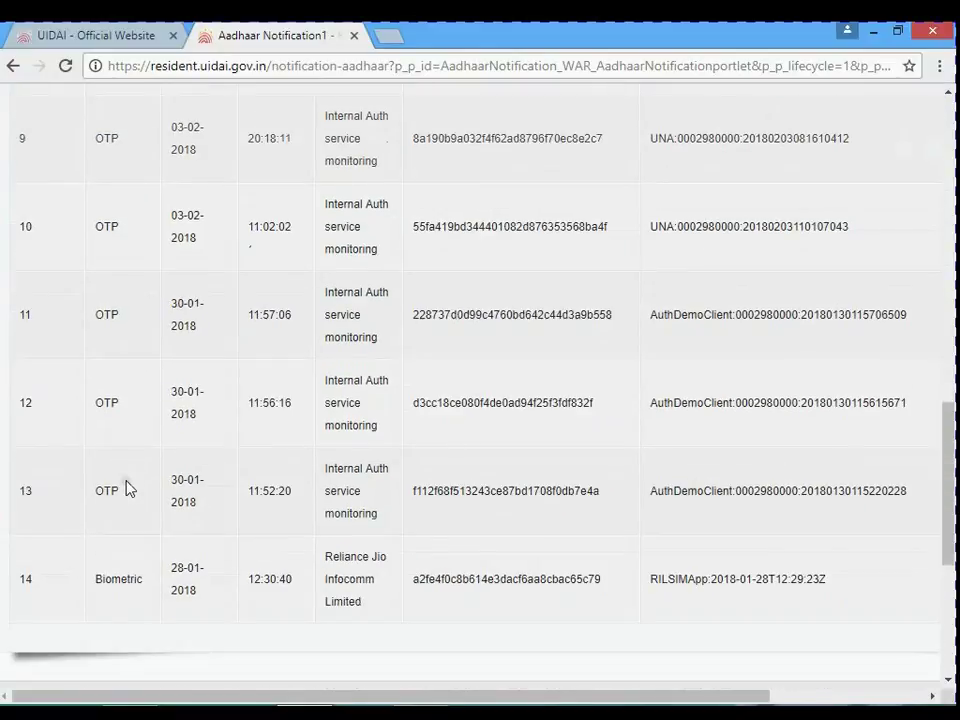
scroll(163, 561, "up", 1)
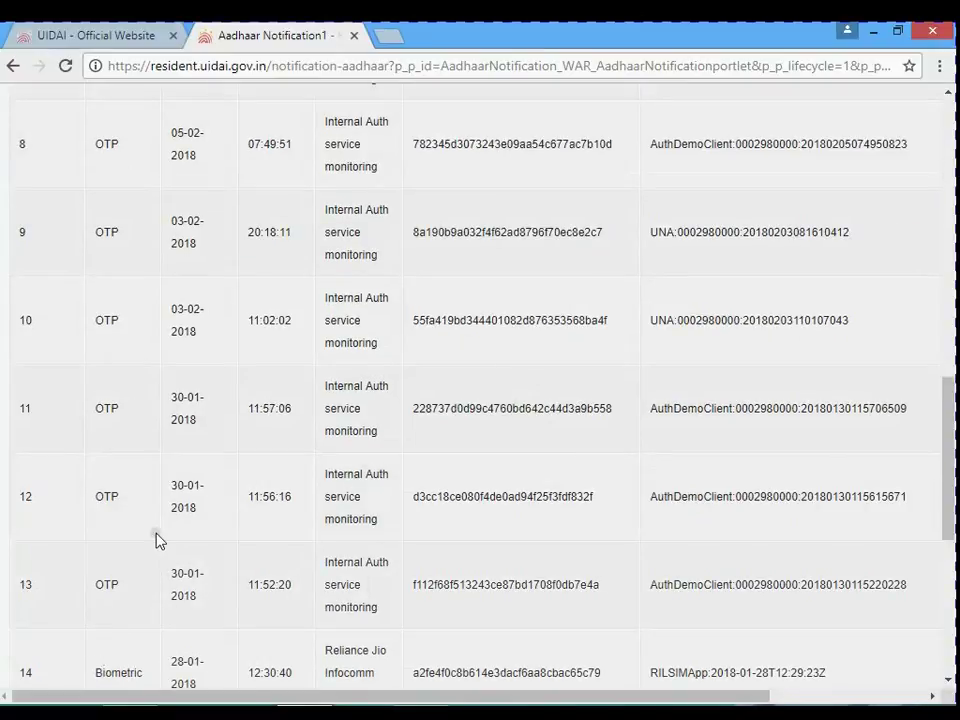
scroll(170, 532, "up", 3)
scroll(181, 526, "up", 4)
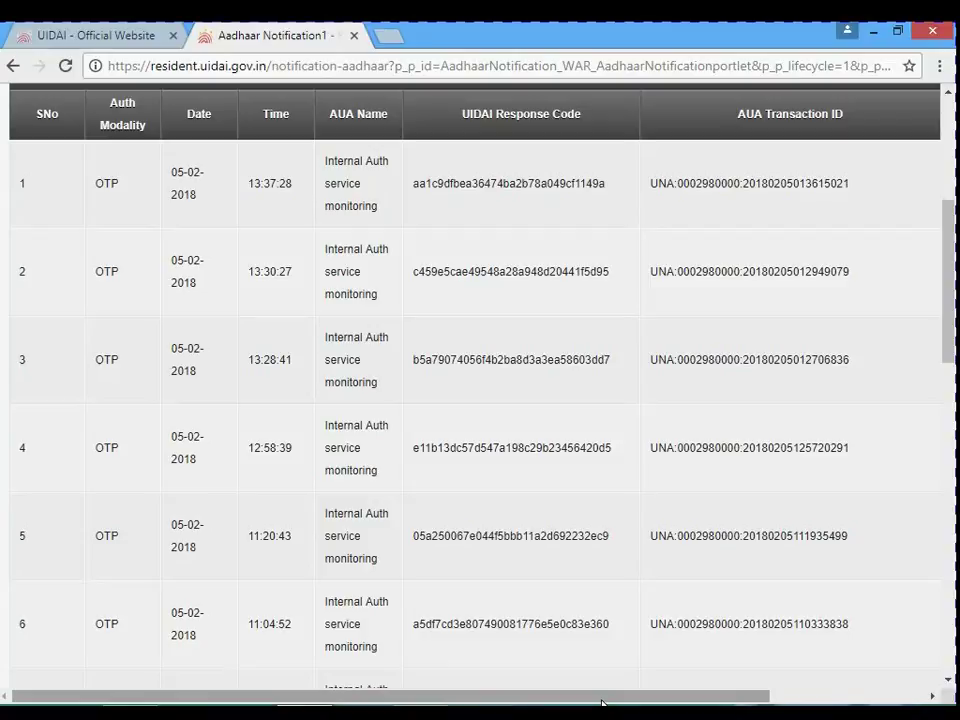
left_click_drag(601, 703, 797, 699)
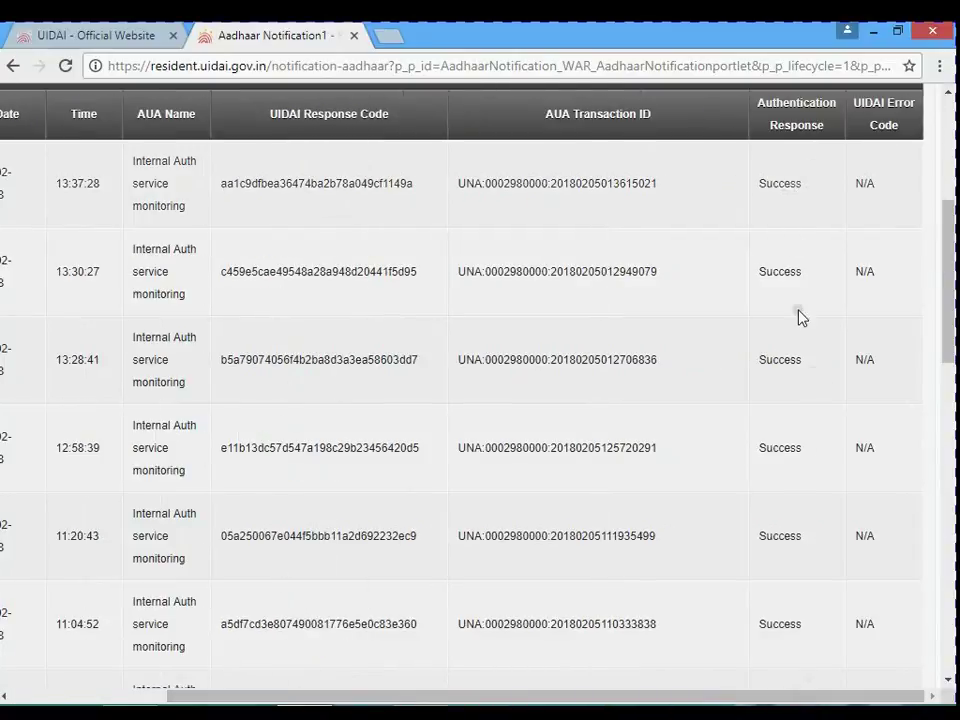
left_click_drag(789, 698, 499, 694)
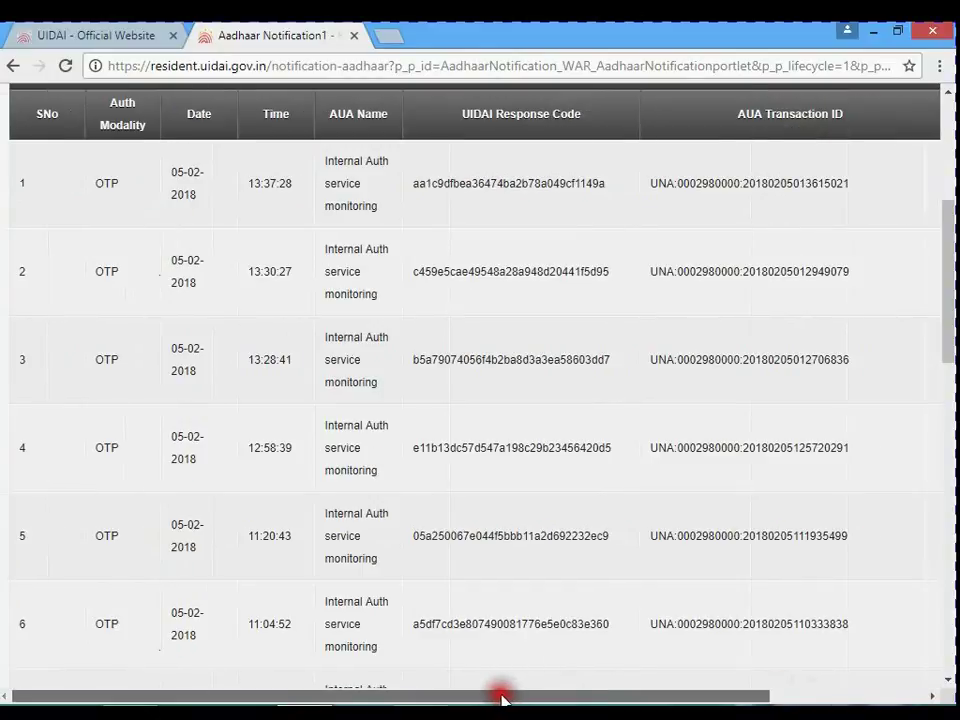
scroll(113, 506, "down", 3)
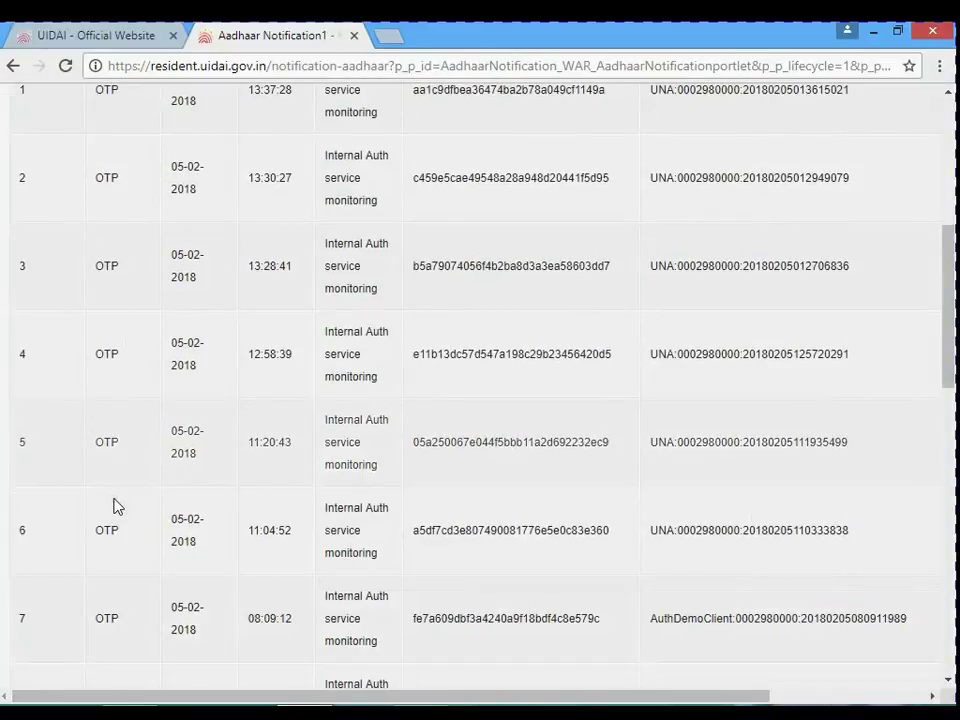
scroll(113, 506, "down", 2)
scroll(113, 506, "down", 3)
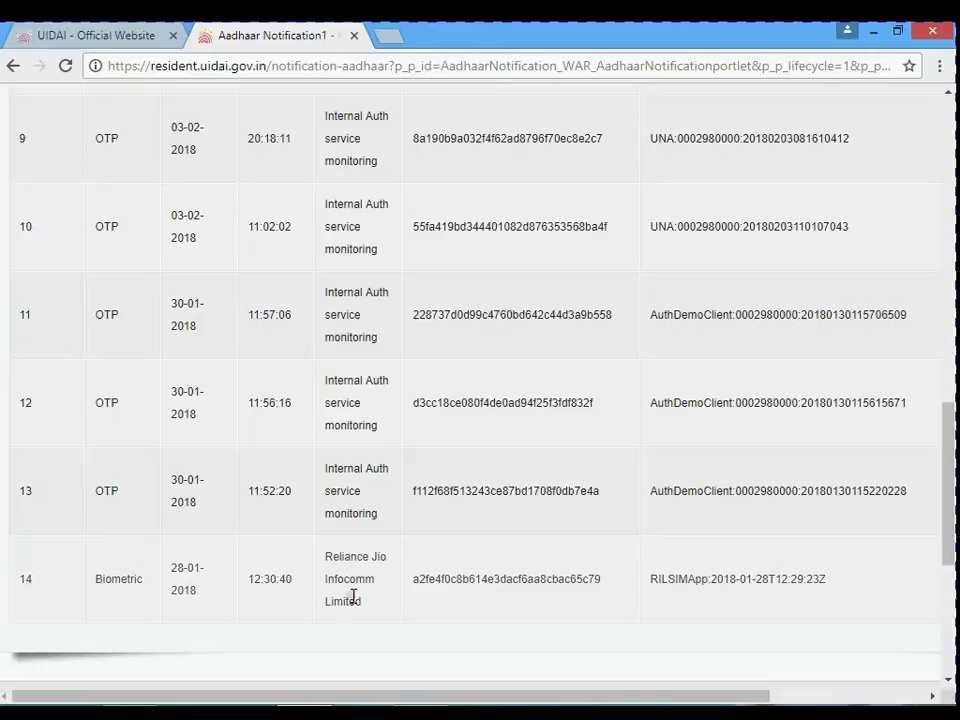
left_click_drag(604, 696, 800, 700)
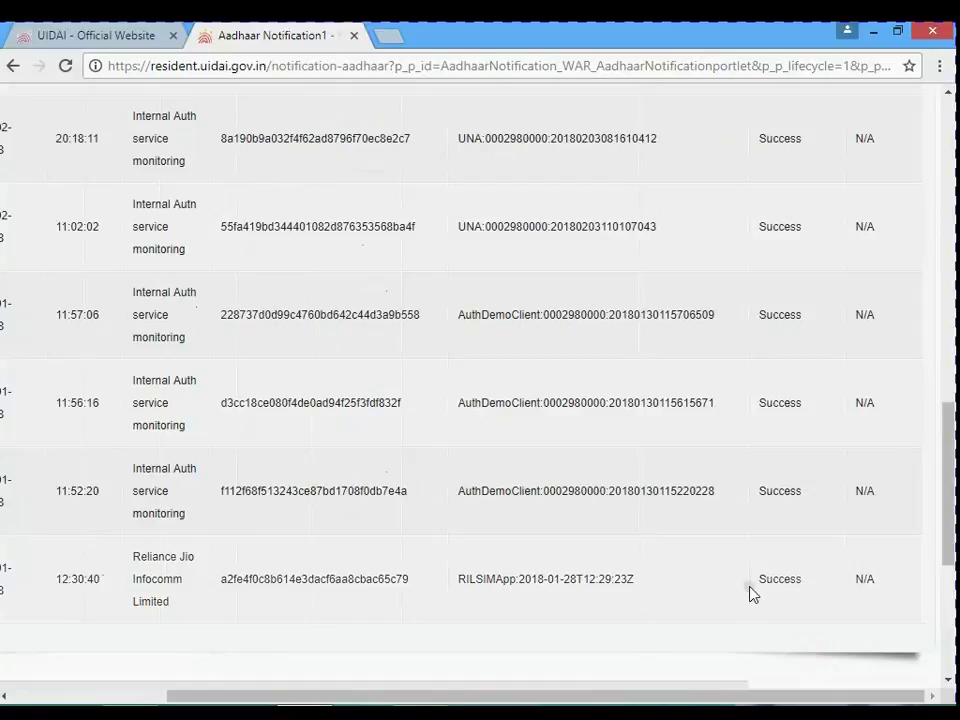
scroll(688, 636, "up", 5)
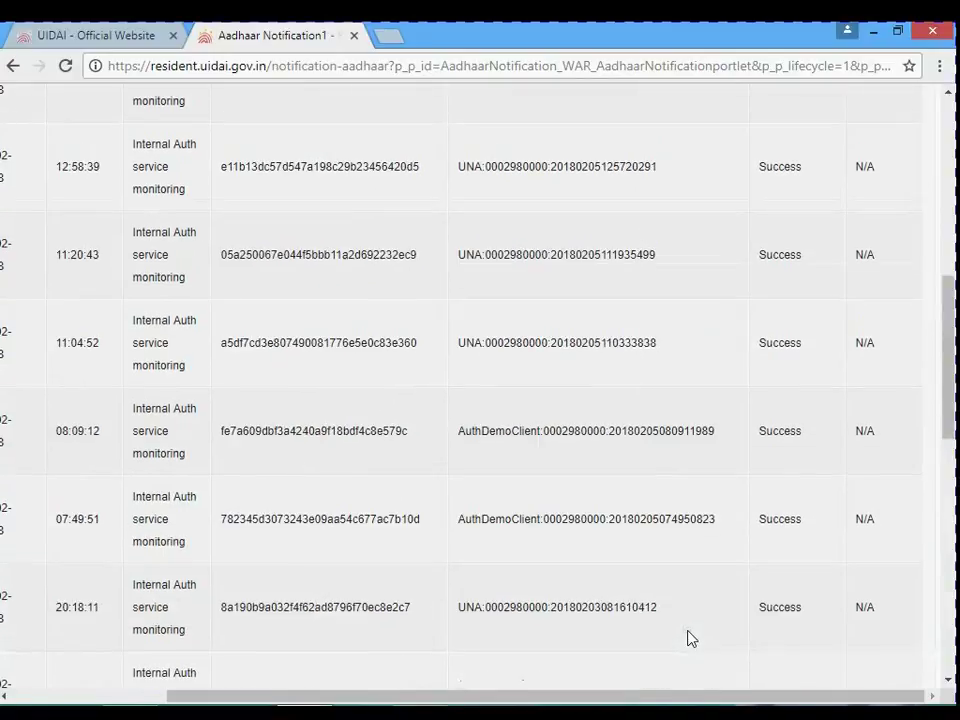
left_click_drag(673, 699, 482, 643)
scroll(548, 498, "up", 4)
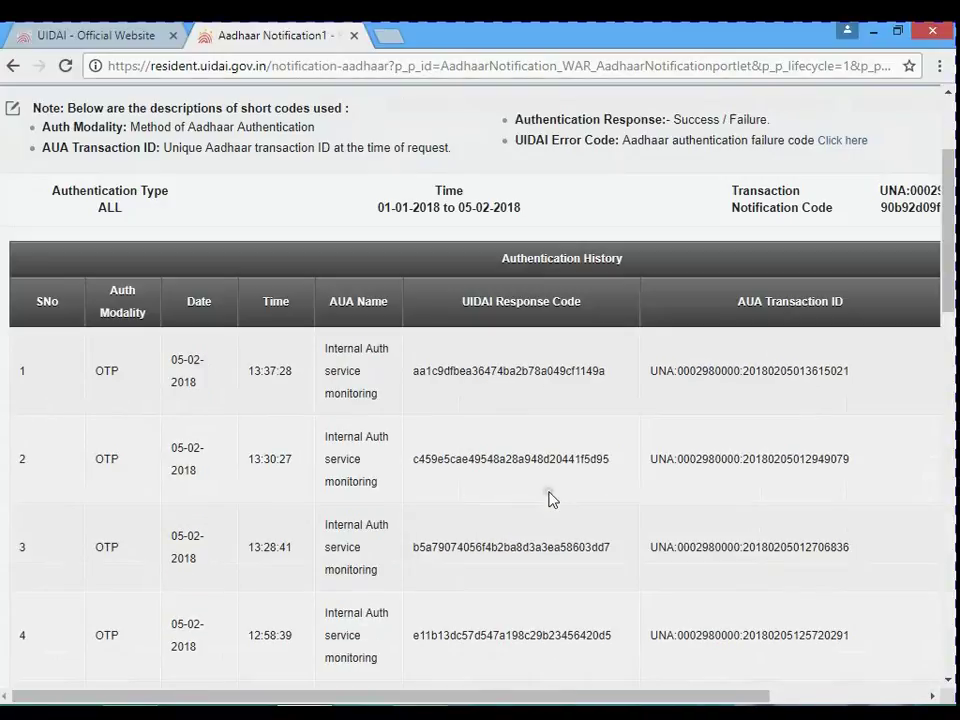
scroll(549, 499, "up", 3)
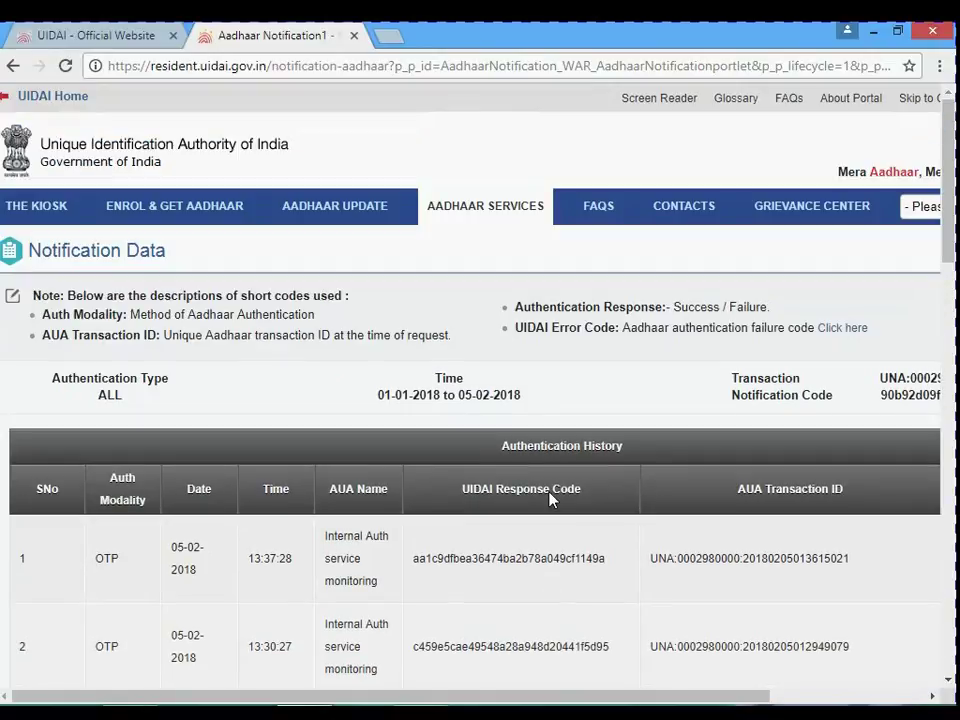